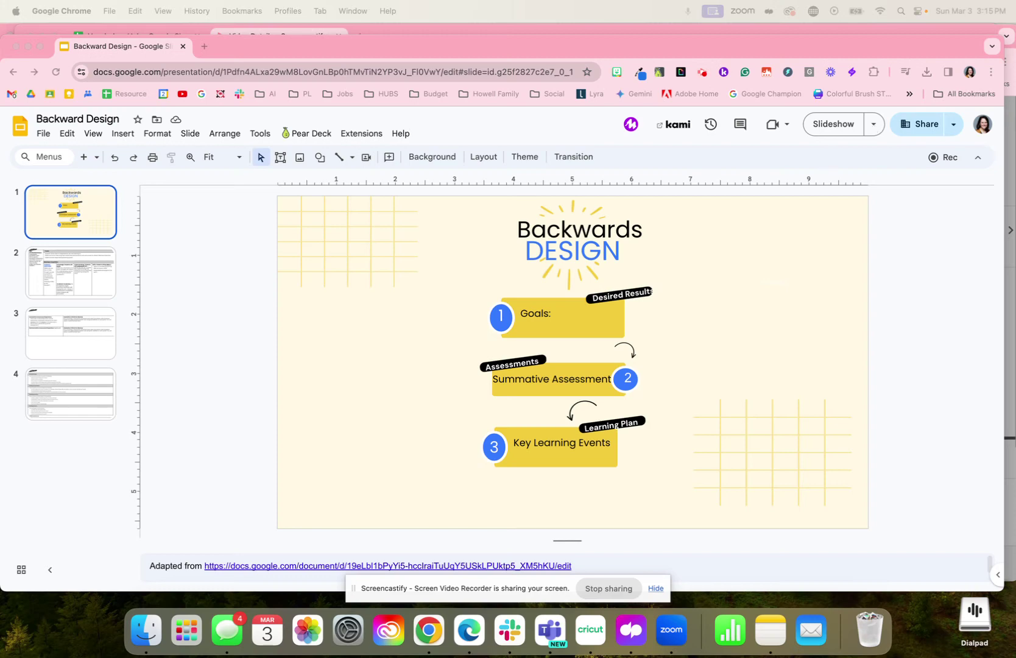
Show slide 2, the Desired Results table with unit goals, transfer and meaning sections.
click(80, 274)
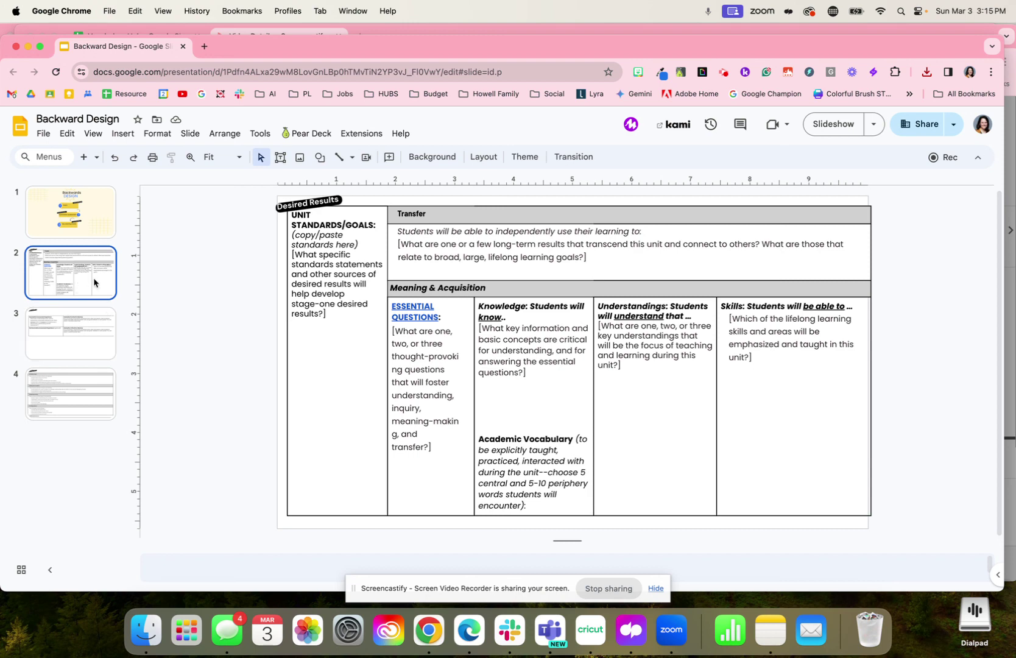
Review the title overview and Assessment table slides, finishing on the Learning Plan table slide.
click(92, 206)
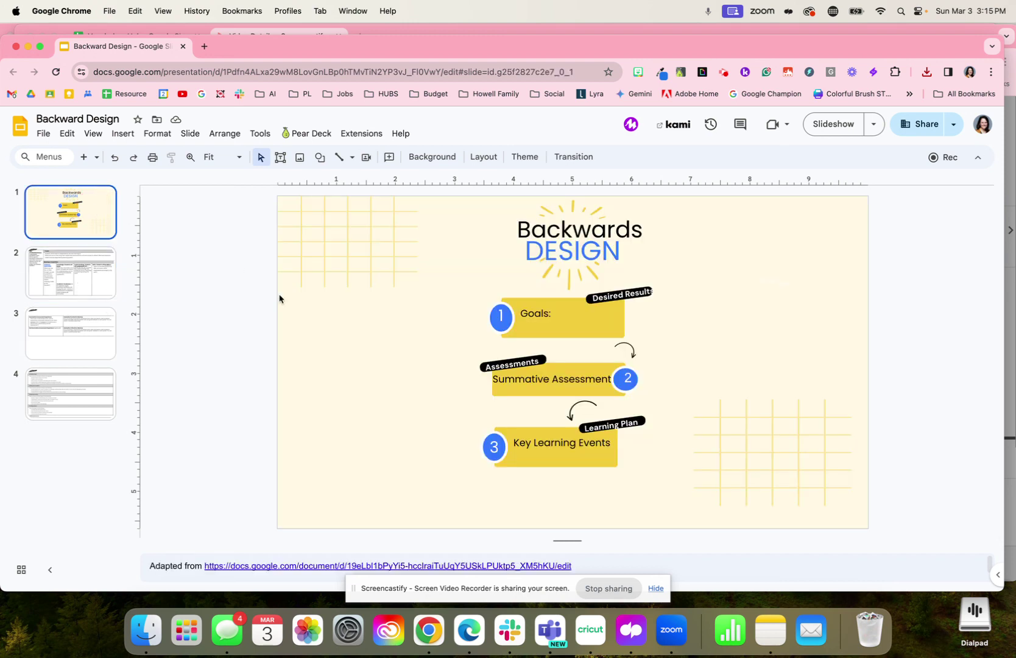
double_click(539, 380)
click(51, 348)
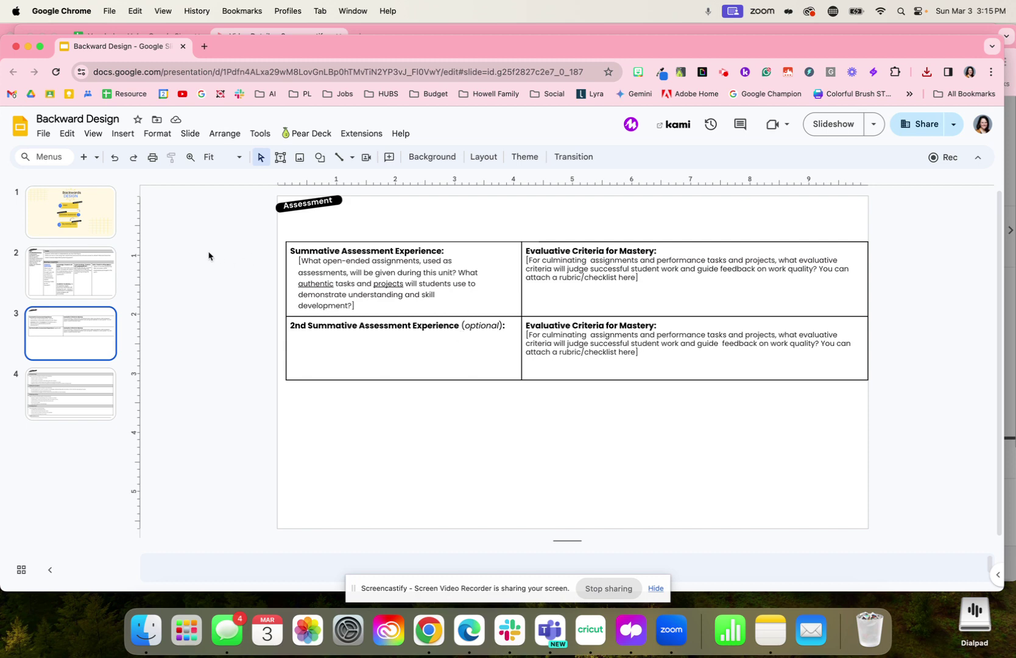
click(71, 212)
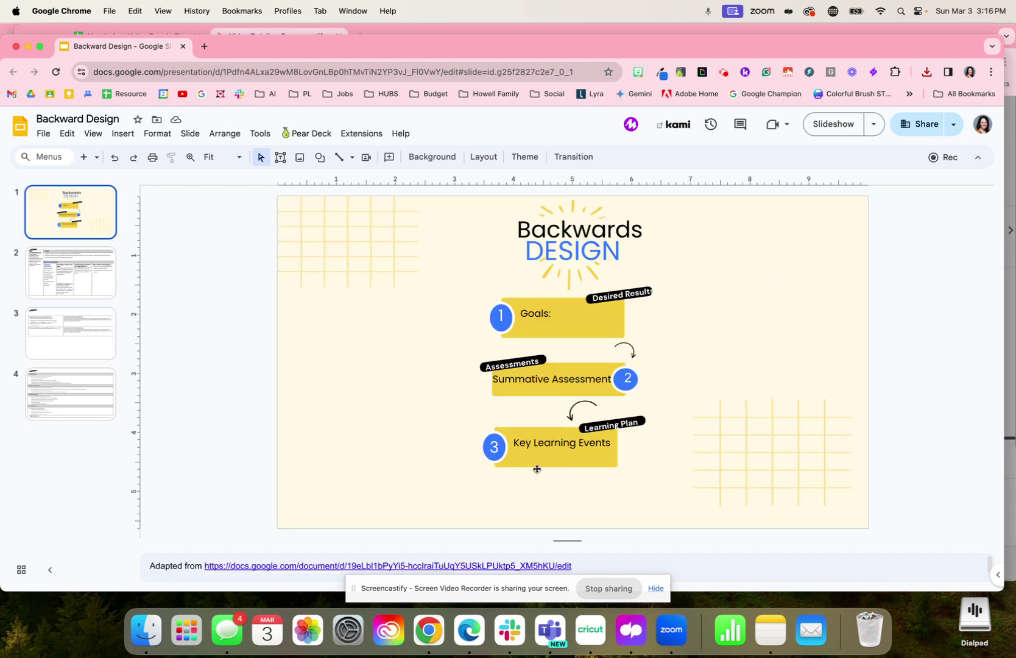
click(34, 410)
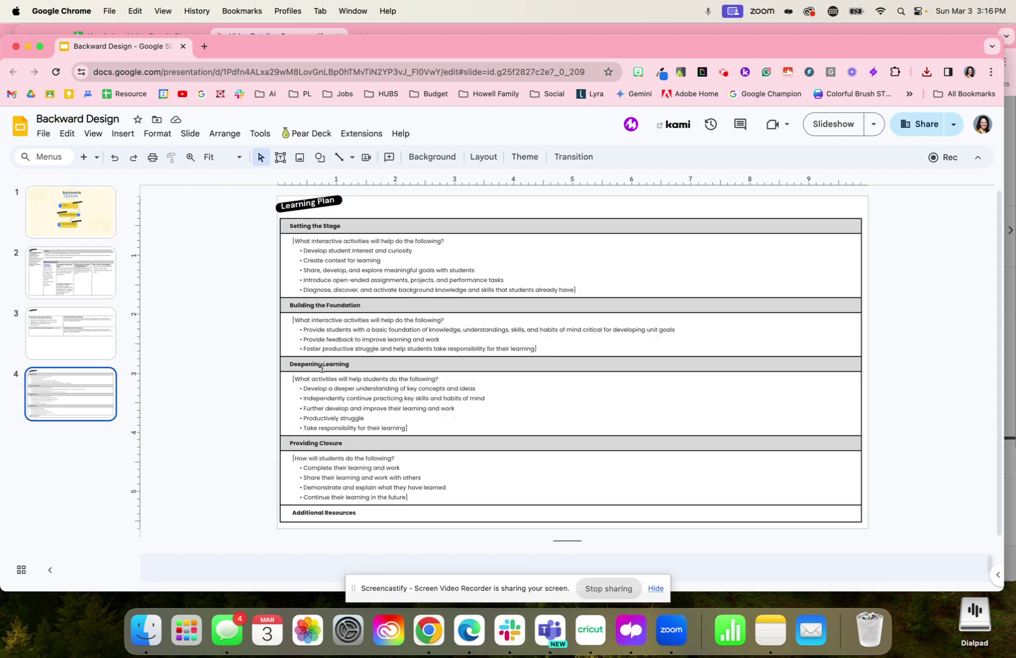
click(45, 342)
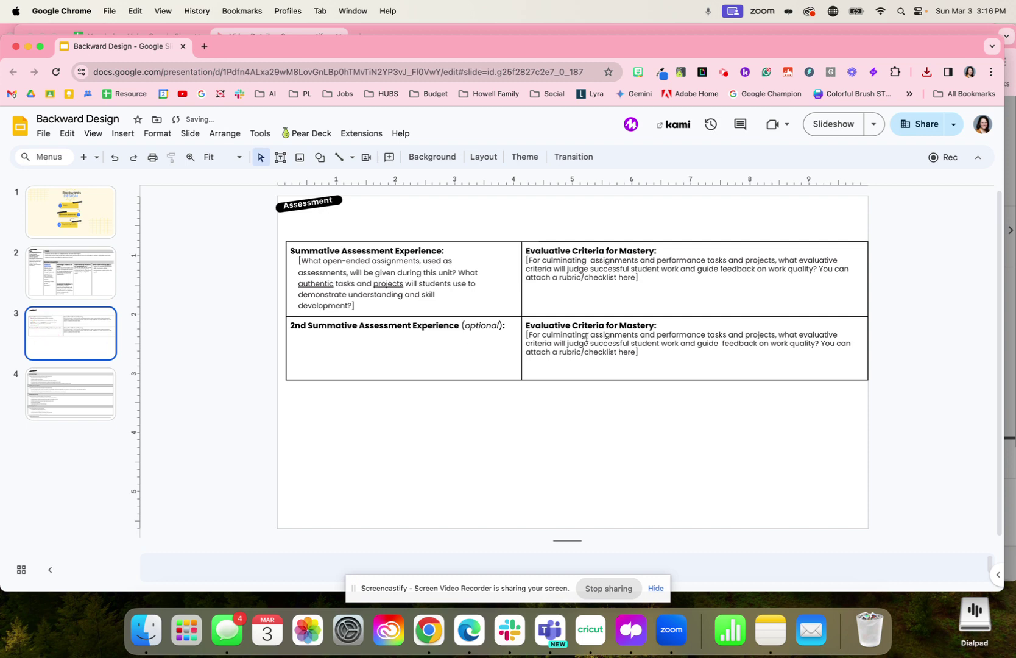
click(92, 408)
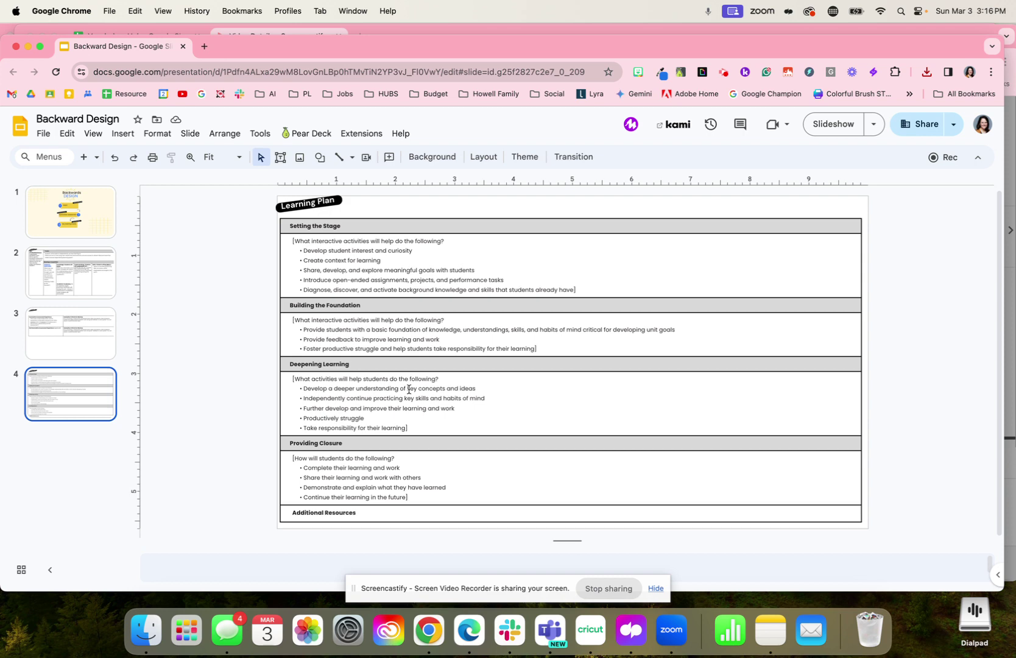
click(75, 222)
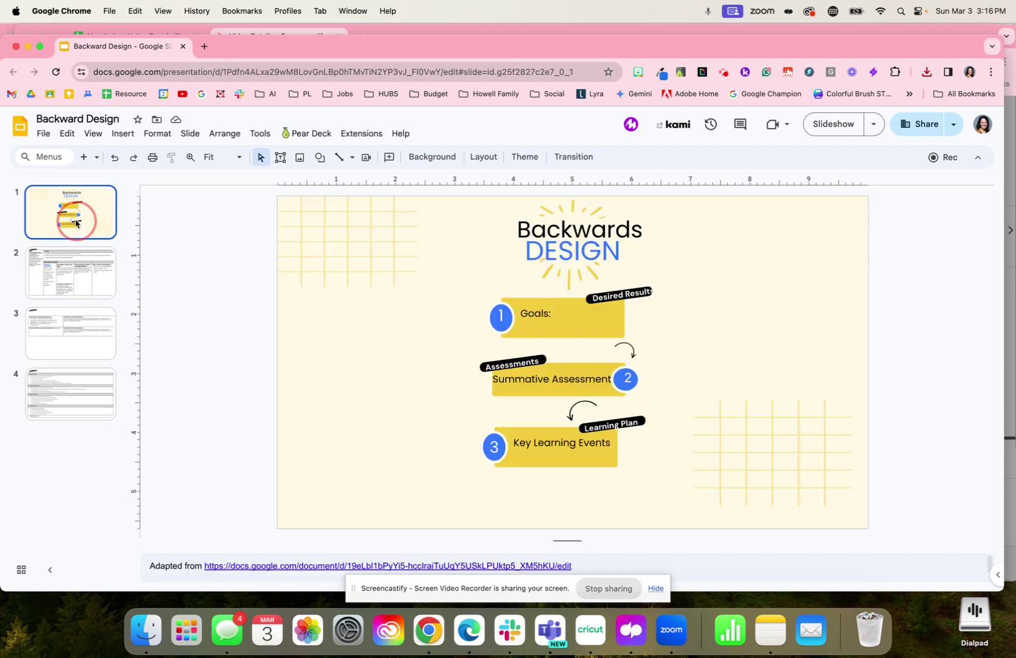